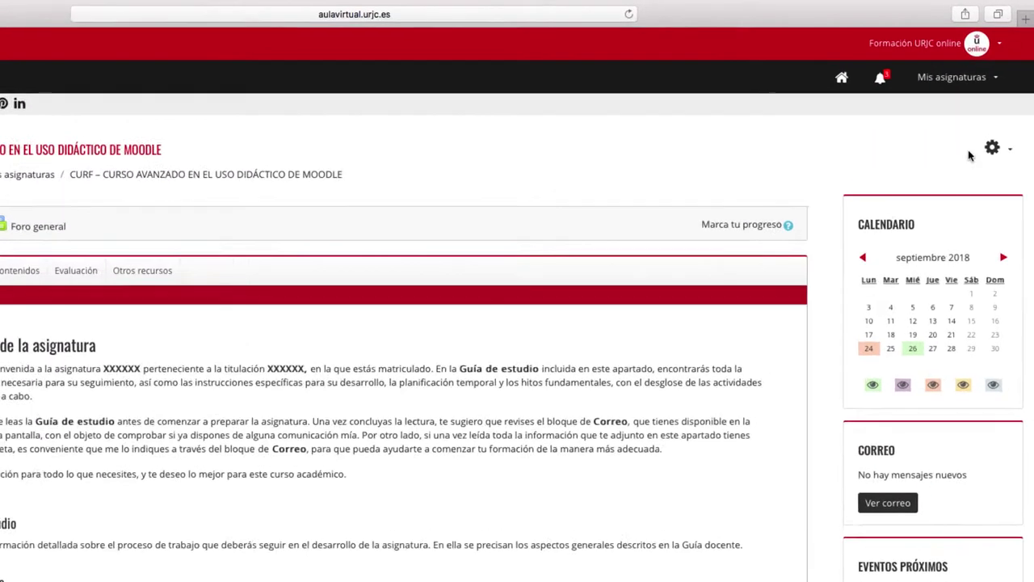
Open the questions page of the course's question bank and select the category Tema 1.
left_click(1003, 110)
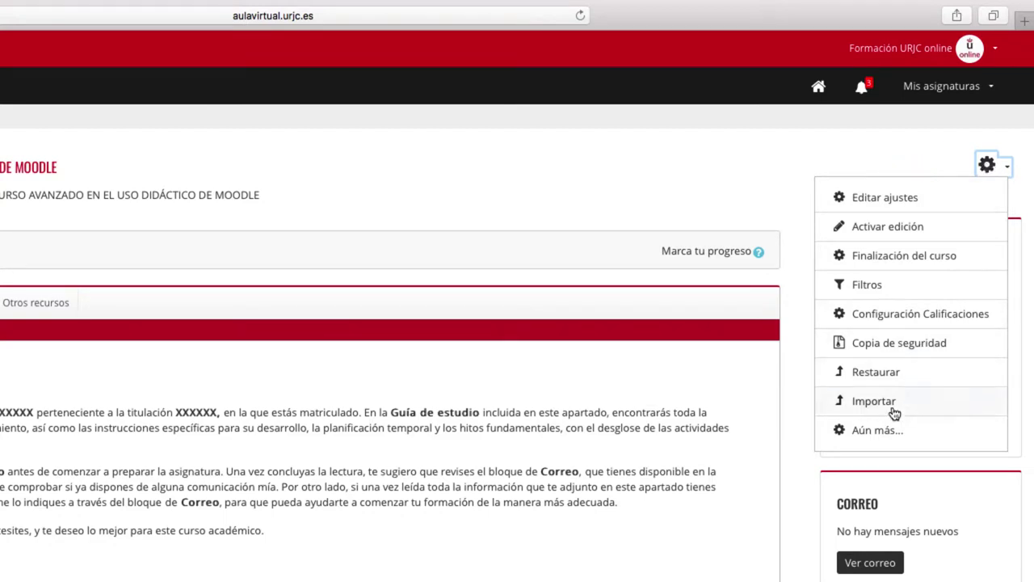
left_click(879, 431)
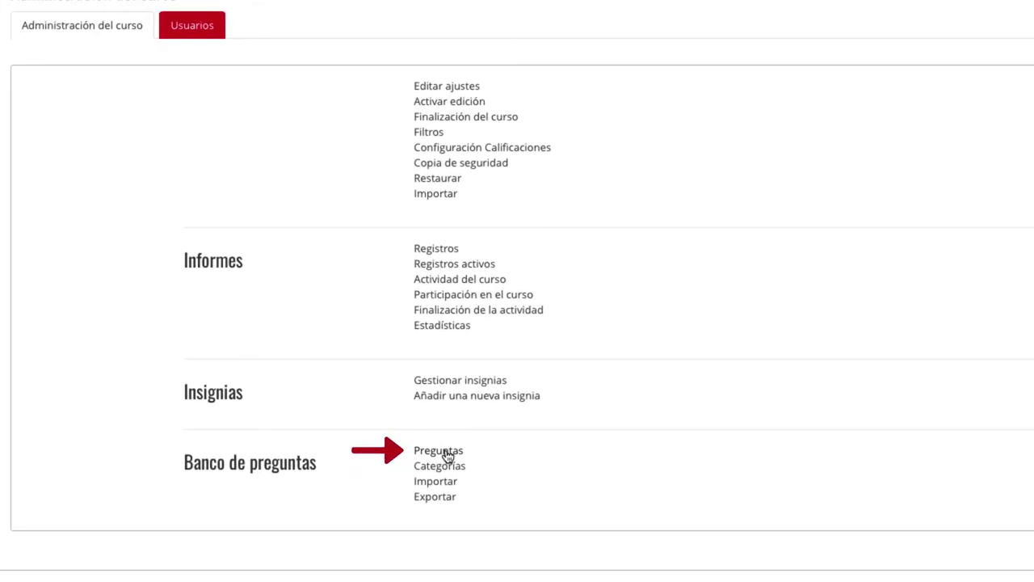
left_click(439, 450)
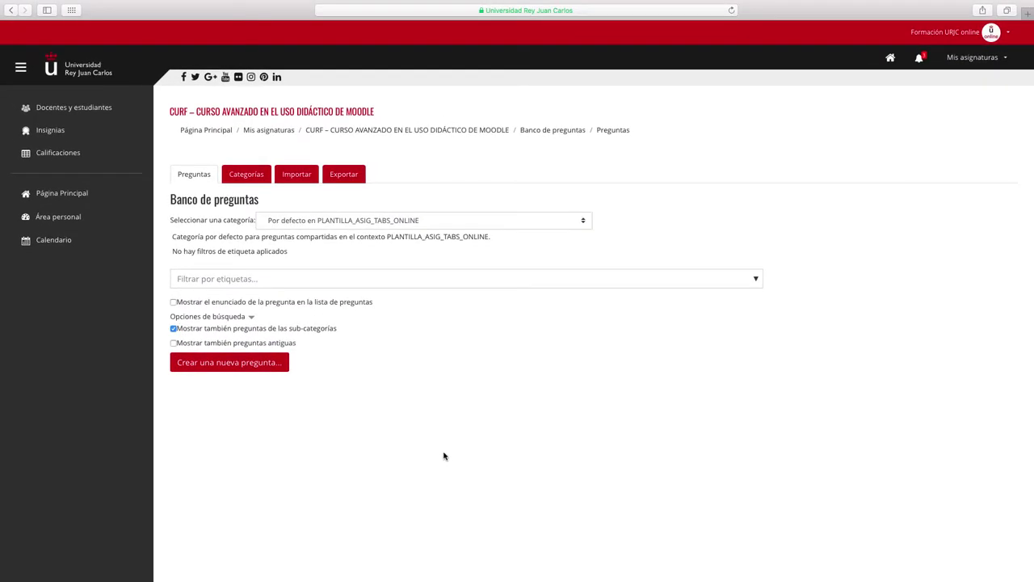
left_click(432, 220)
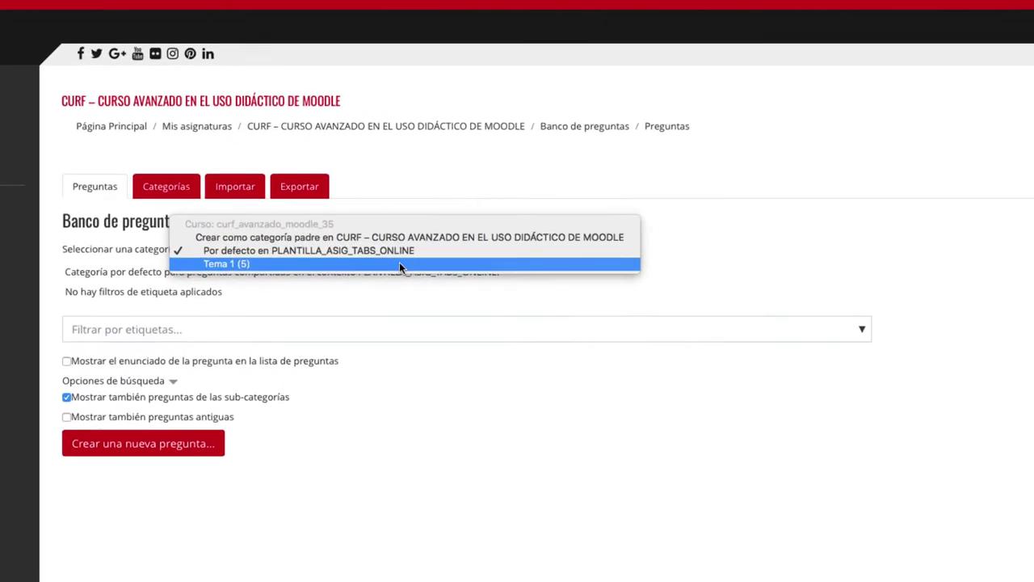
left_click(393, 276)
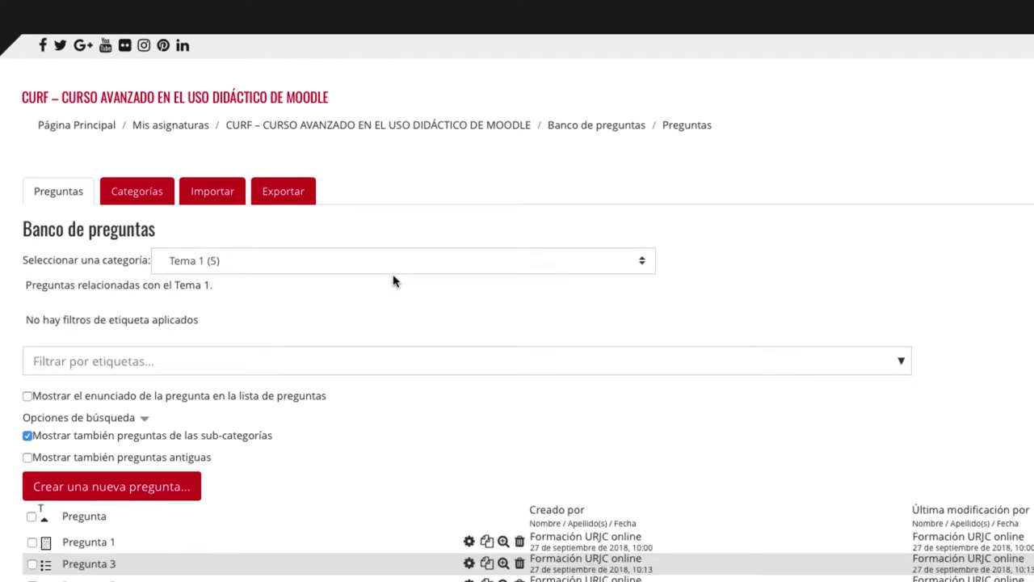
Create a new question of the type Emparejamiento in the Tema 1 category.
left_click(156, 488)
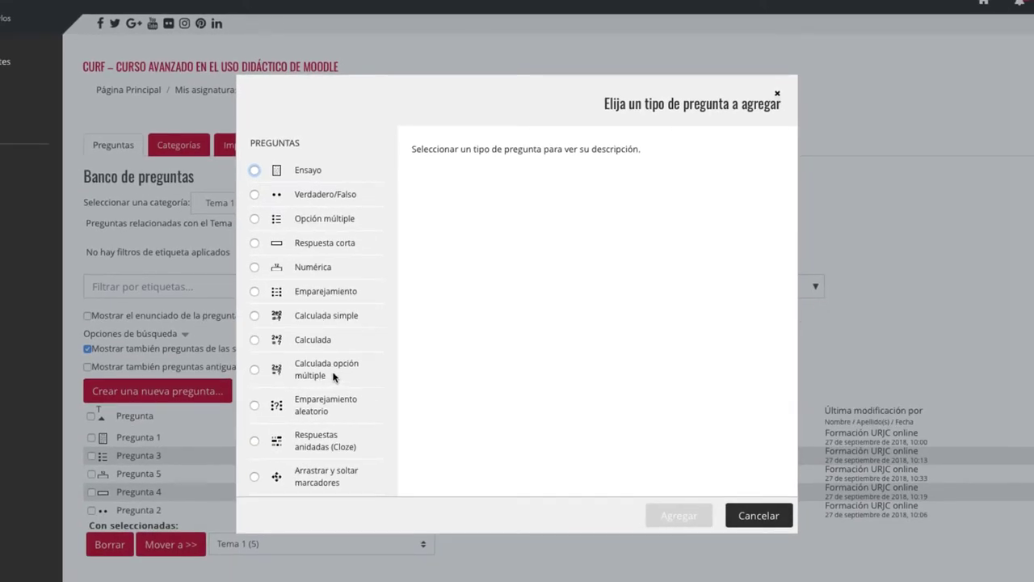
left_click(305, 293)
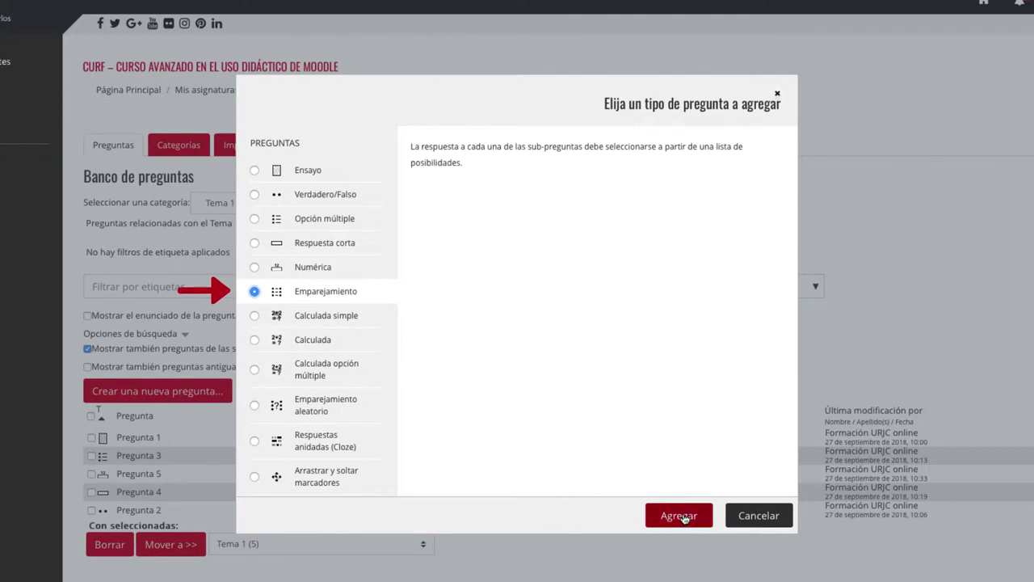
left_click(682, 515)
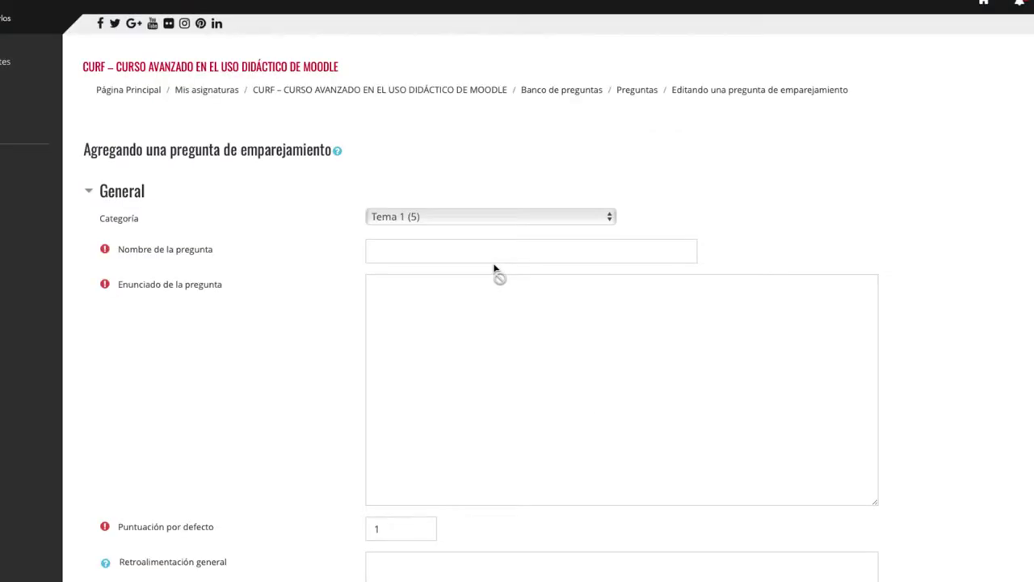
Name the question "Pregunta 6" and enter the statement "Asocia las acciones que puede llevar a cabo un profesor, un alumno o ambos en Moodle.".
left_click(409, 249)
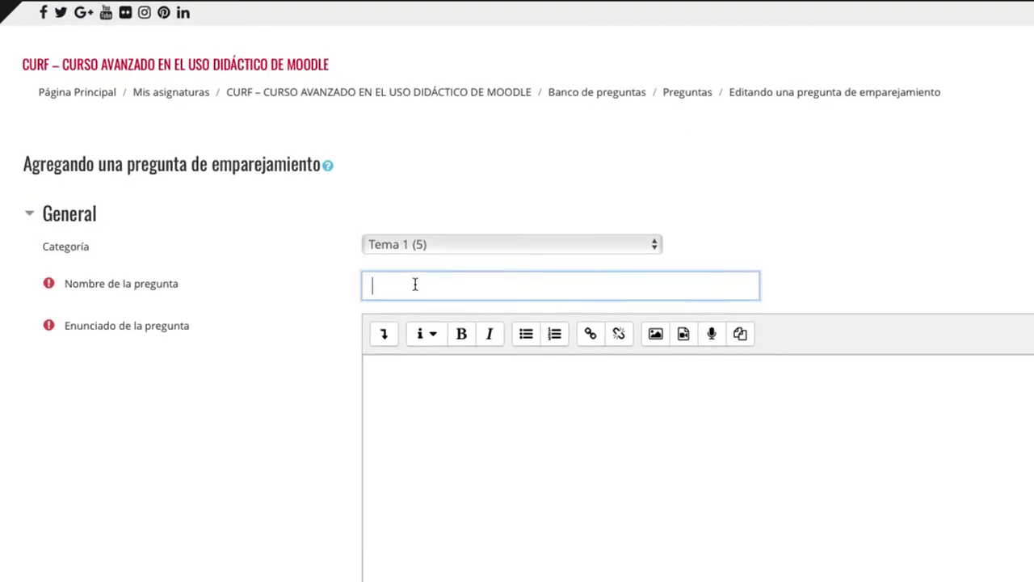
type("Pregunta 6")
key("Tab")
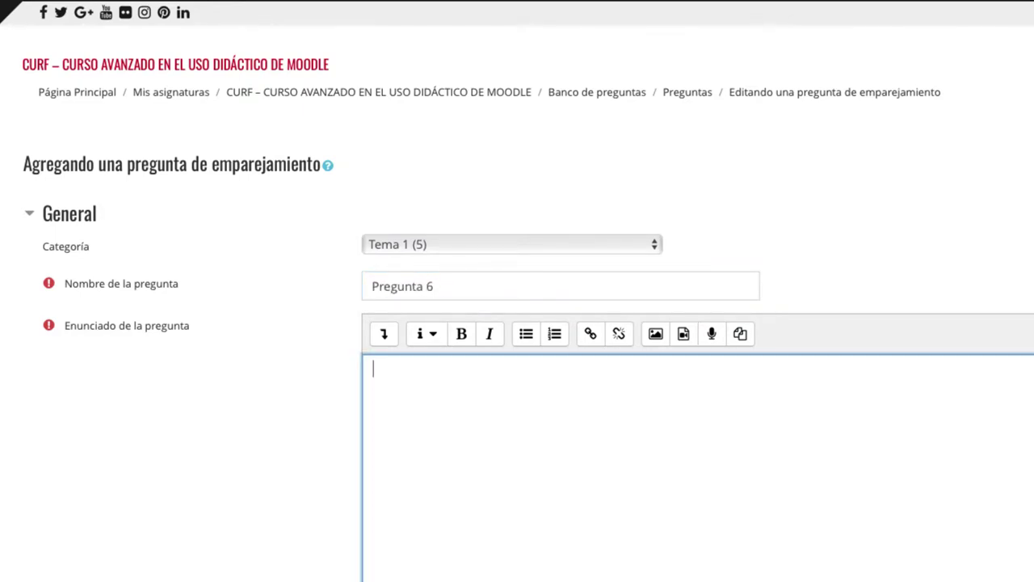
type("Asocia las acciones que puede llevar a cabo un profesor, un alumno o ambos en Moodle.")
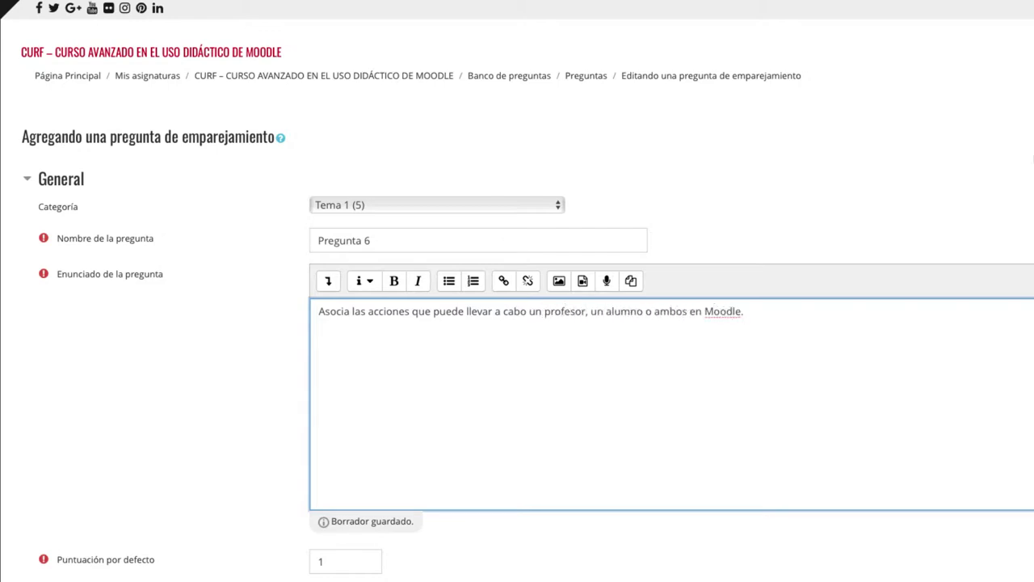
Review the question's default score, general feedback and answer shuffling settings.
scroll(569, 330, "down", 4)
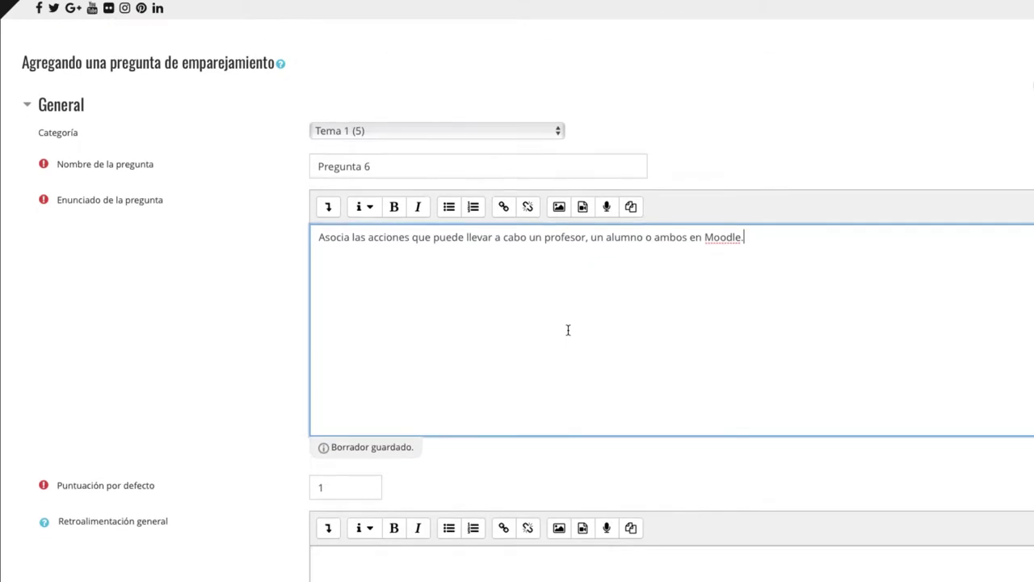
left_click(369, 262)
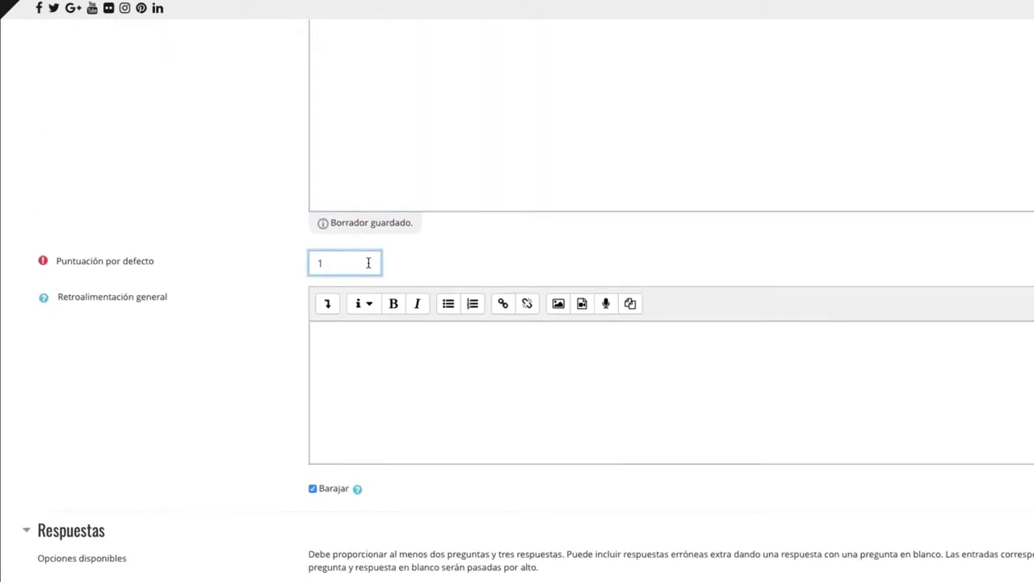
scroll(369, 262, "down", 1)
scroll(369, 263, "down", 1)
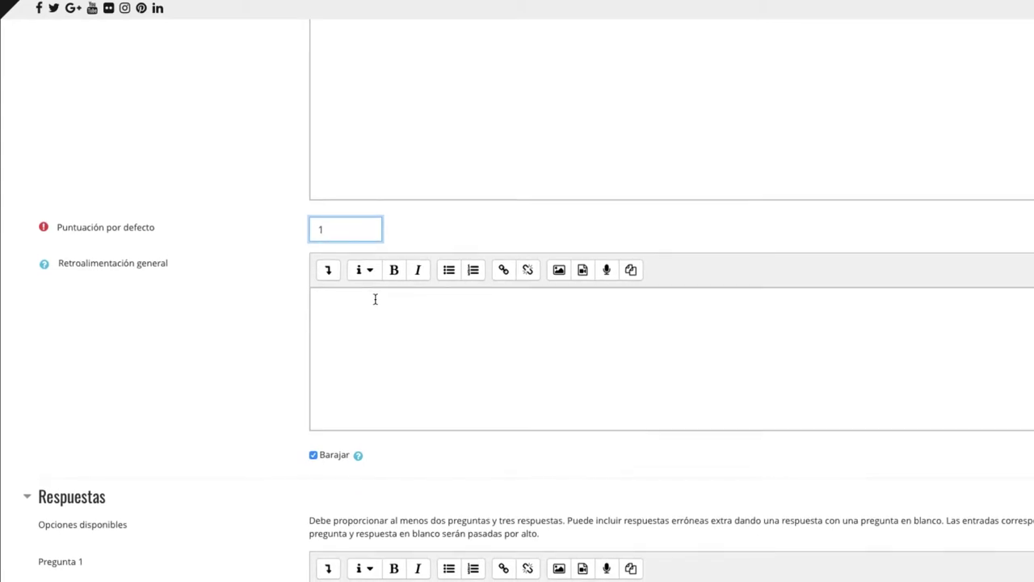
scroll(374, 299, "down", 2)
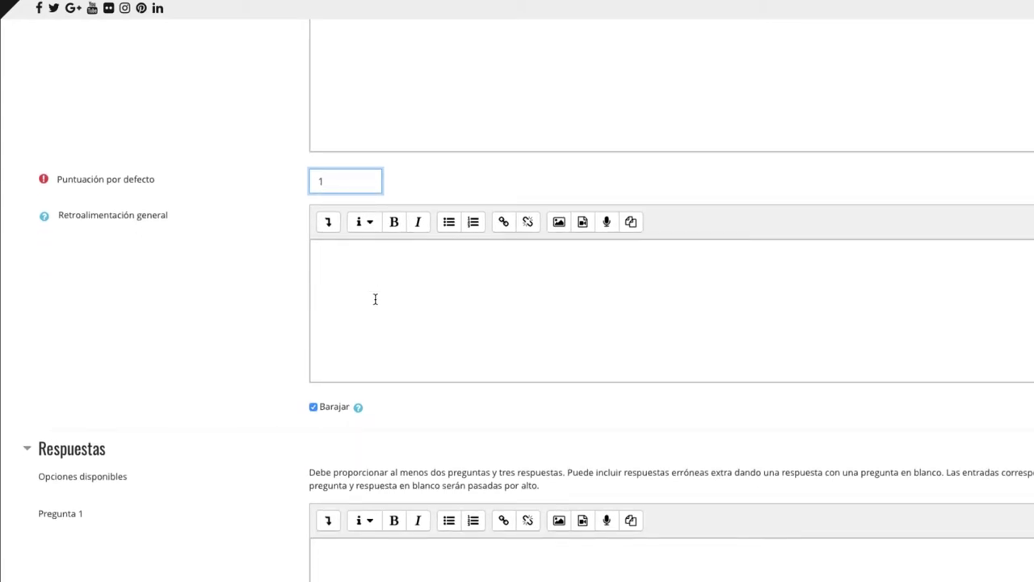
left_click(375, 299)
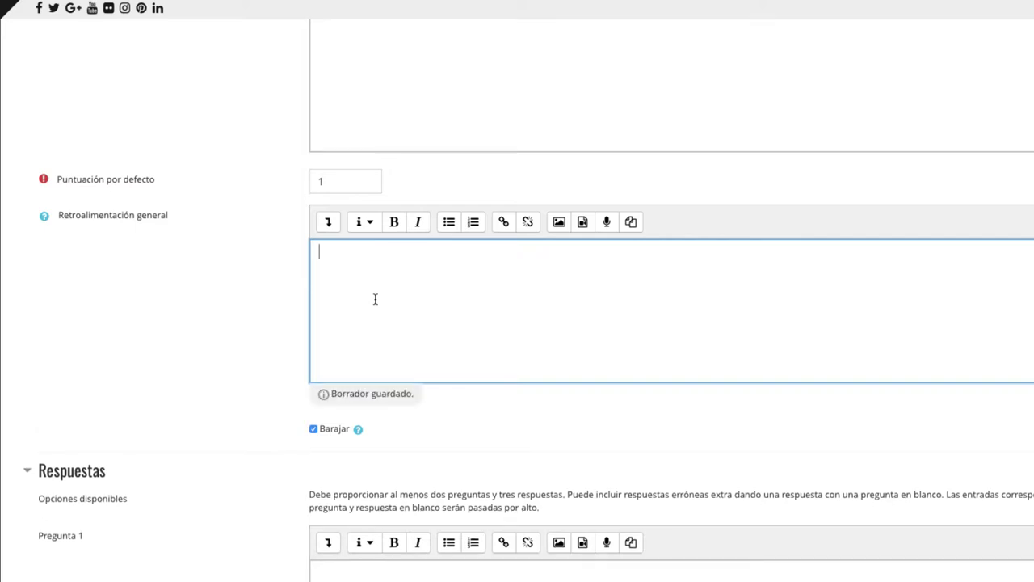
scroll(375, 299, "down", 1)
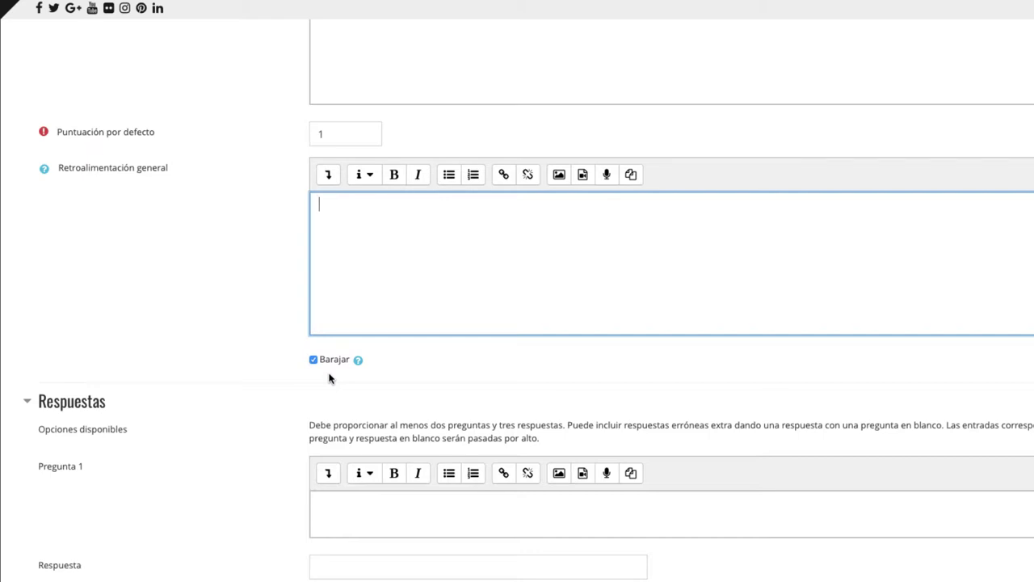
scroll(329, 378, "down", 1)
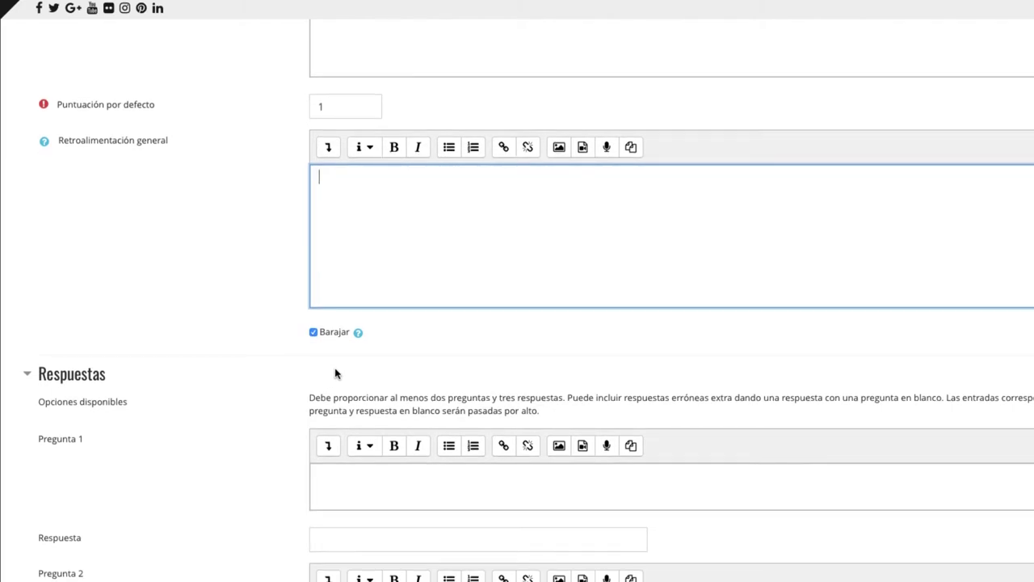
Fill in the first matching pair with the question "Editar el perfil." and the answer "Ambos.".
scroll(335, 372, "down", 3)
scroll(337, 369, "down", 2)
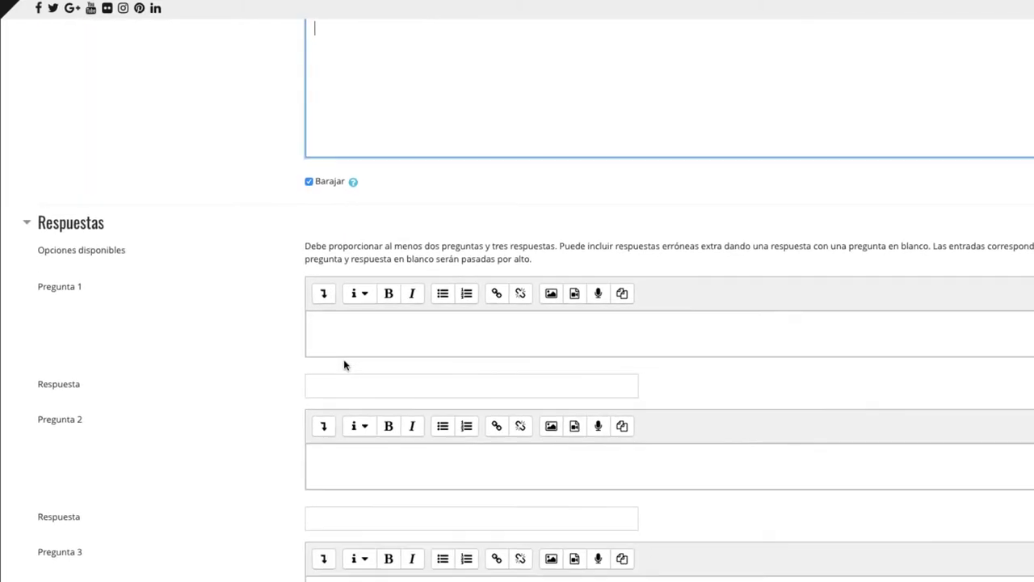
scroll(339, 372, "down", 3)
scroll(328, 340, "down", 1)
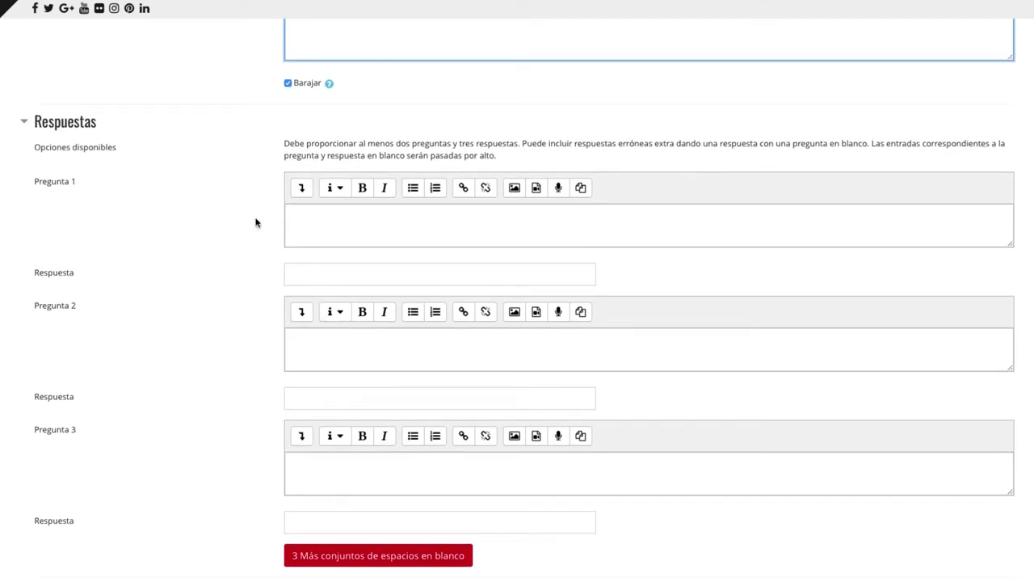
left_click(39, 188)
type("Editar el perfil.")
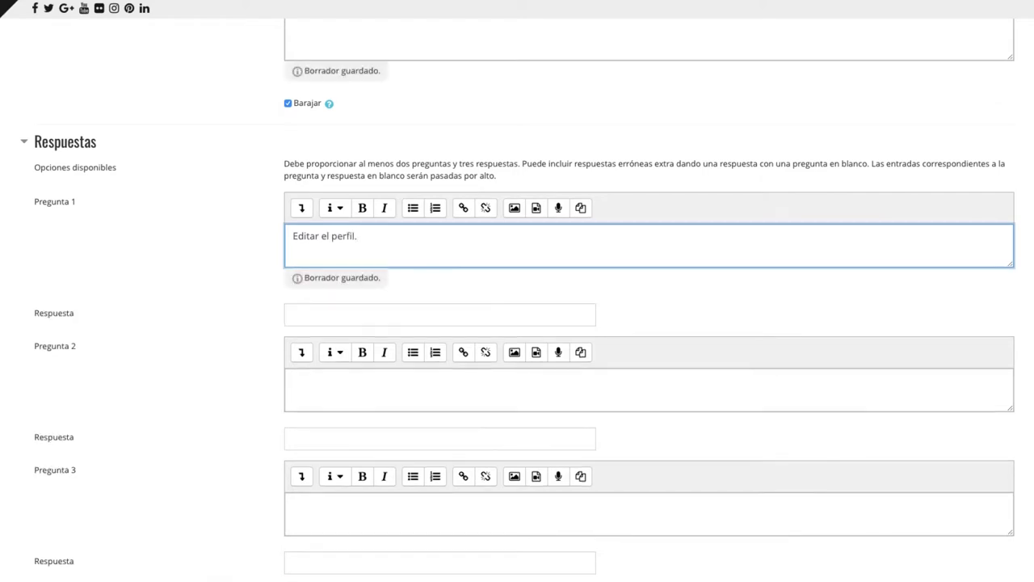
left_click(337, 319)
type("Ambos.")
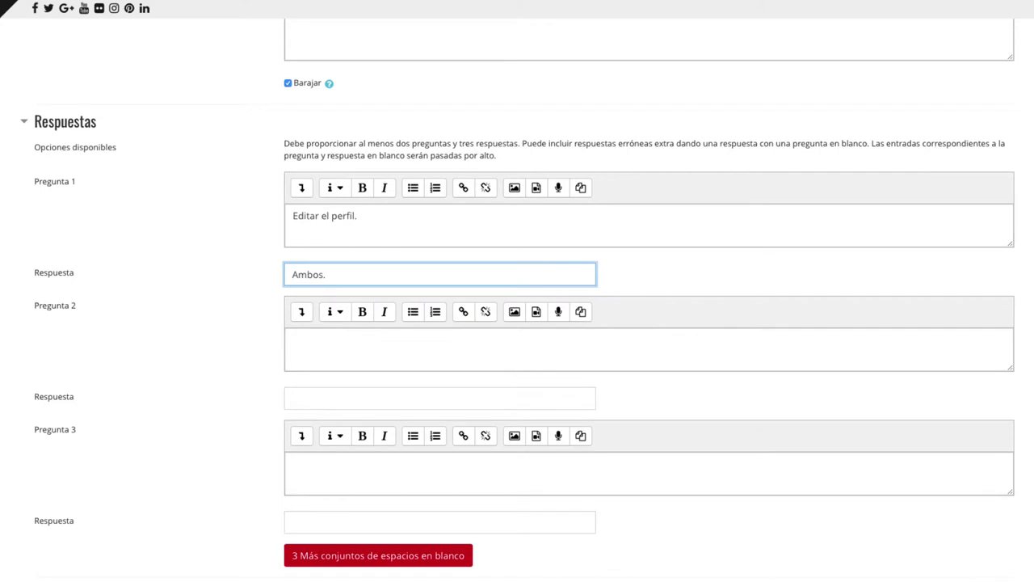
Fill in the second matching pair with the question "Crear trabajos." and the answer "Profesor.".
left_click(352, 352)
type("Crear trabajos.")
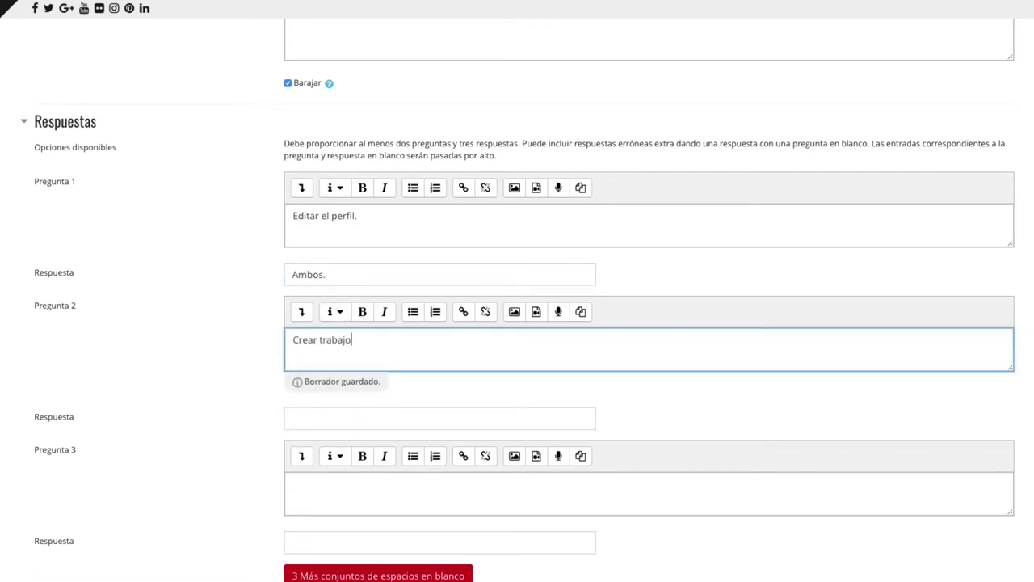
left_click(324, 421)
type("Profesor.")
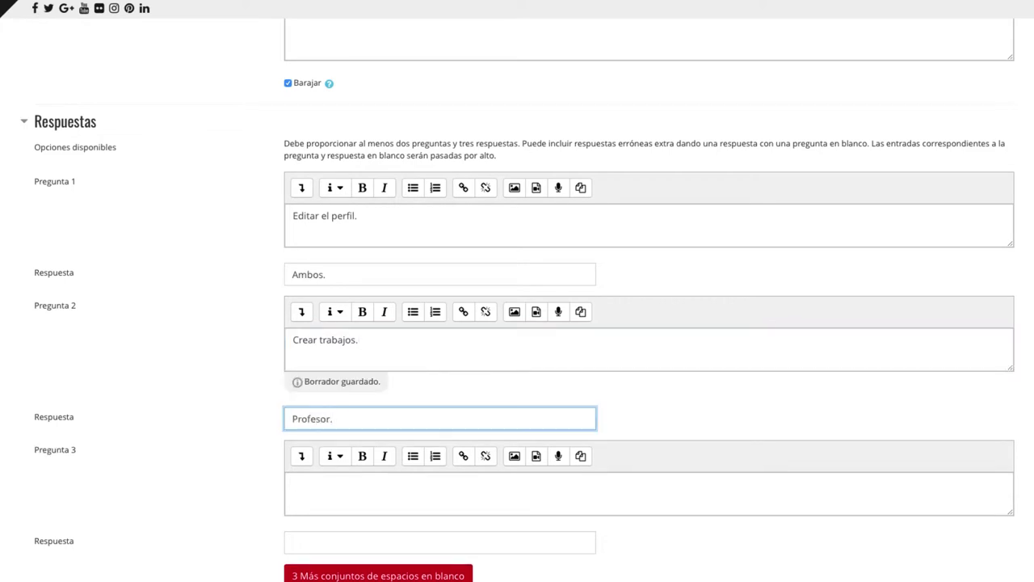
Fill in the third matching pair with the question "Realizar exámenes" and the answer "Alumno.".
scroll(323, 418, "down", 2)
left_click(335, 404)
type("Realizar e")
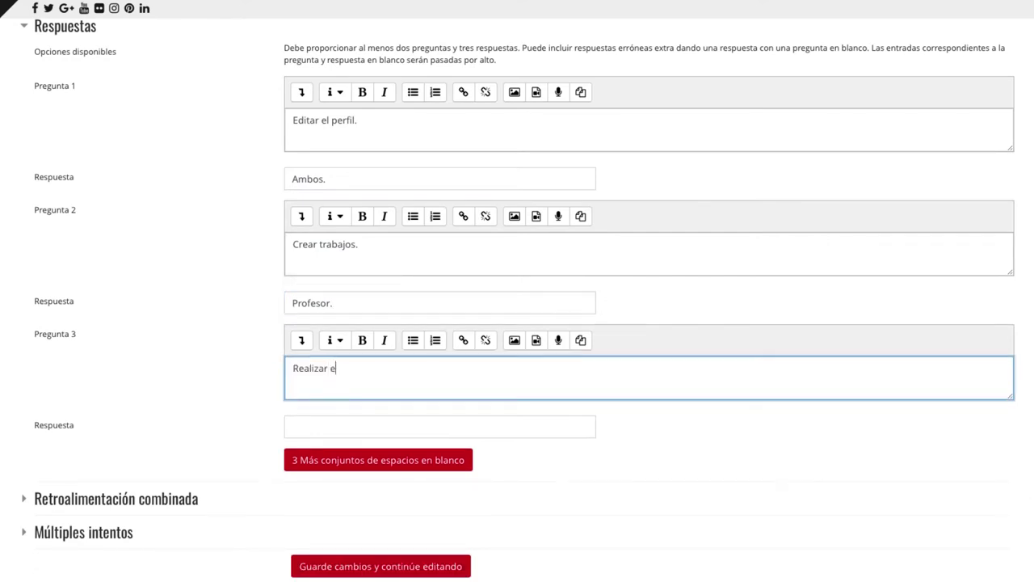
type("xámenes")
left_click(293, 447)
type("Alumno.")
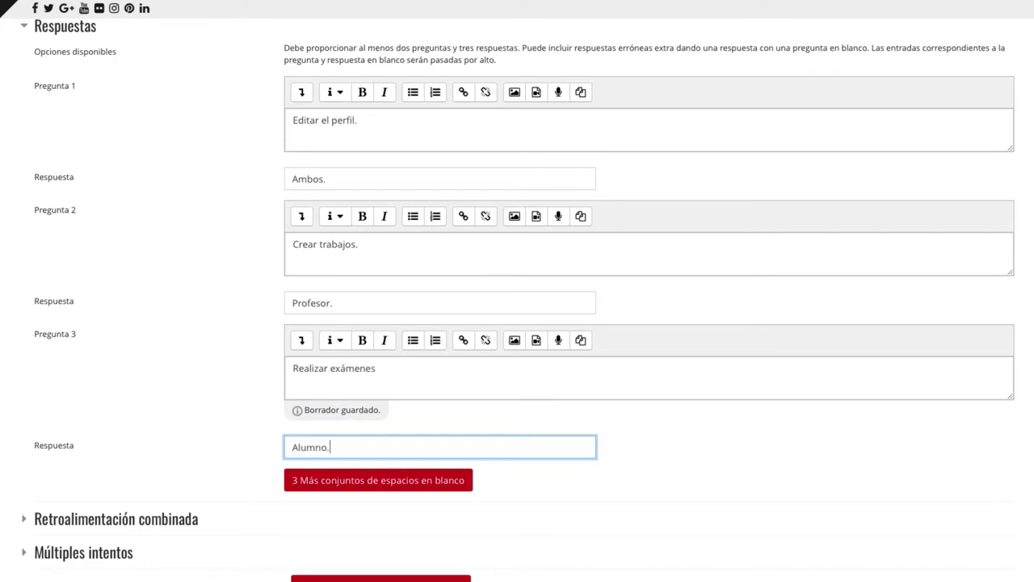
Expand the combined feedback section and review the texts for correct, partially correct and incorrect answers.
scroll(480, 394, "down", 2)
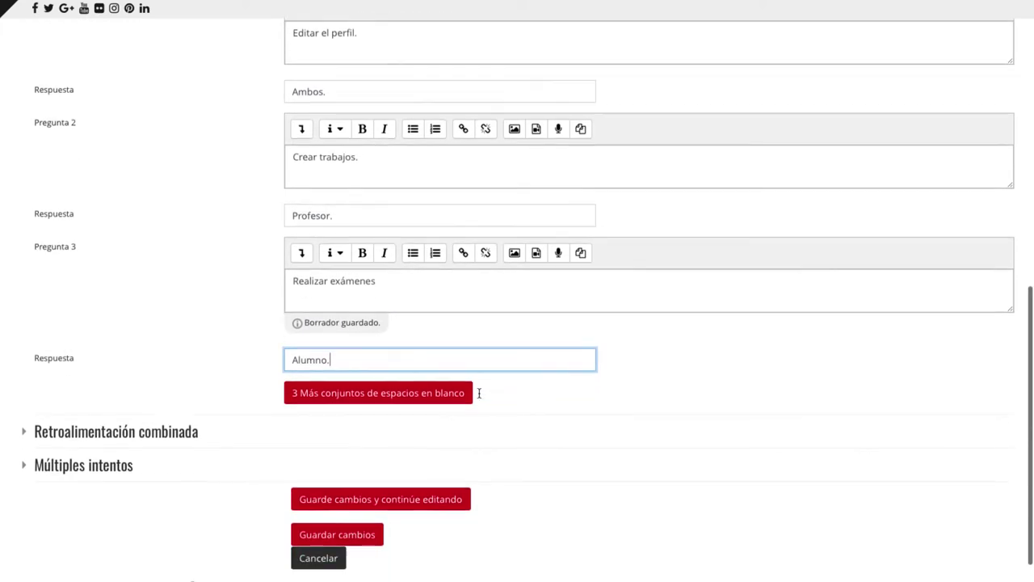
left_click(110, 405)
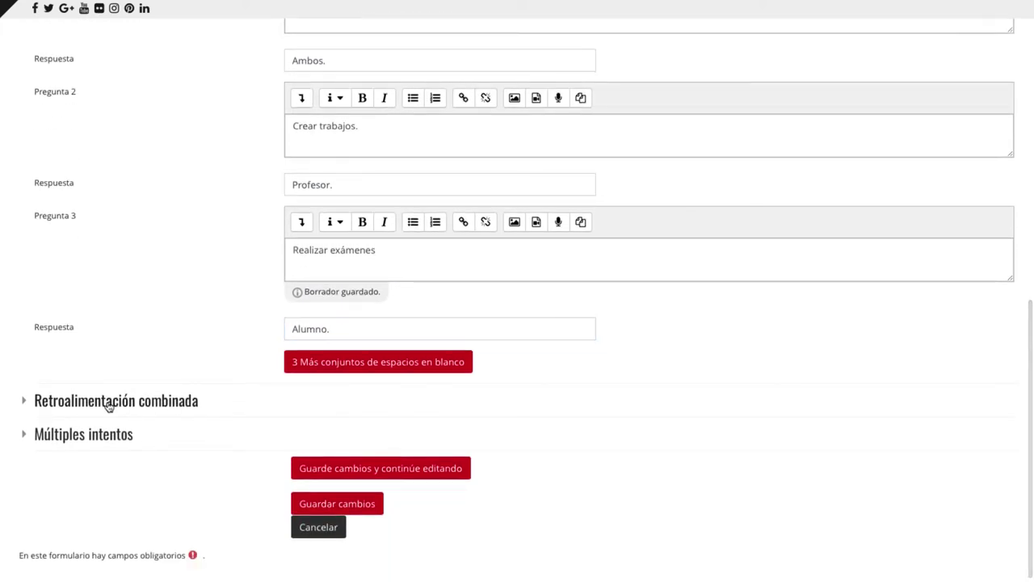
scroll(464, 434, "down", 3)
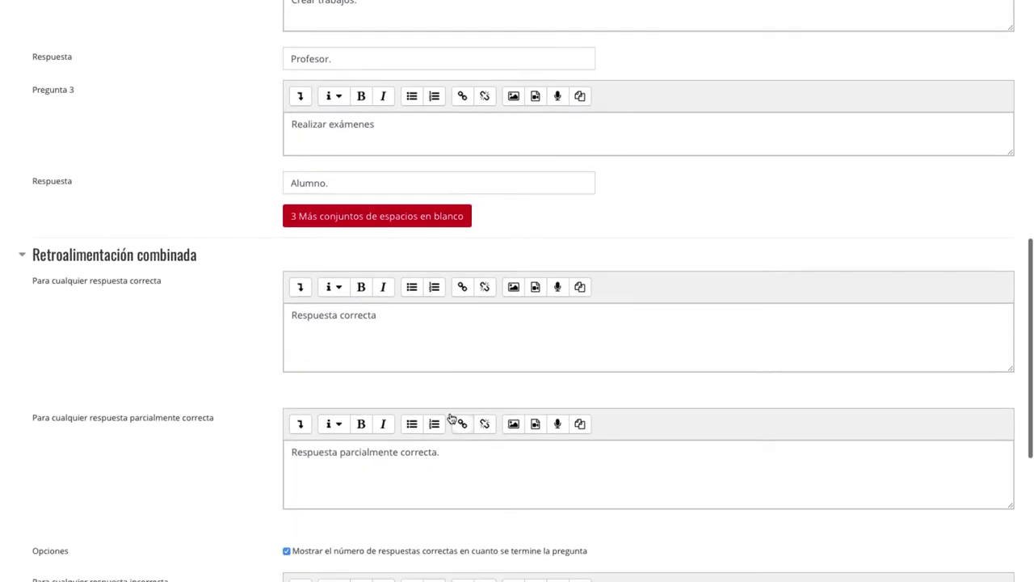
scroll(442, 415, "down", 1)
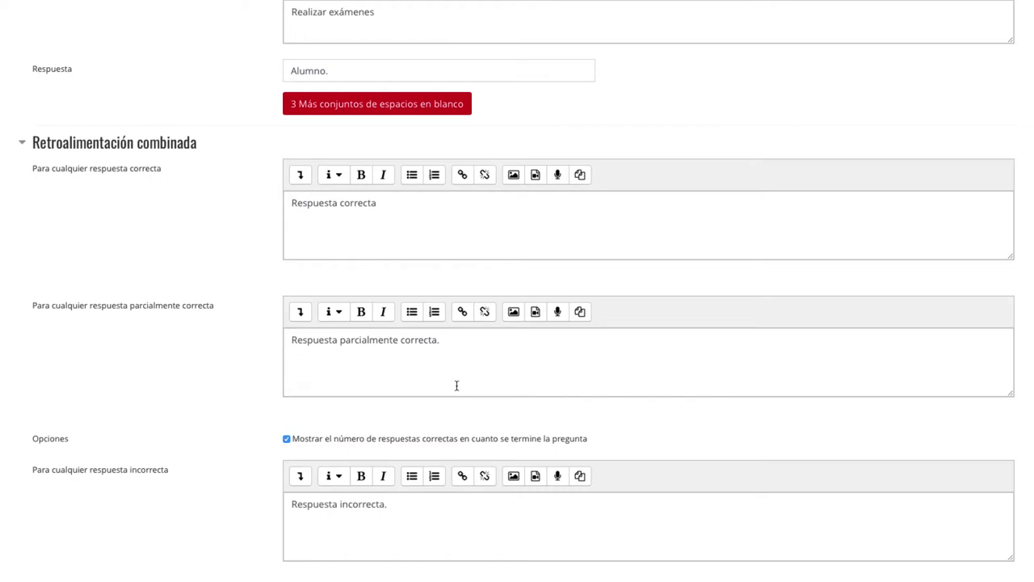
scroll(456, 385, "down", 1)
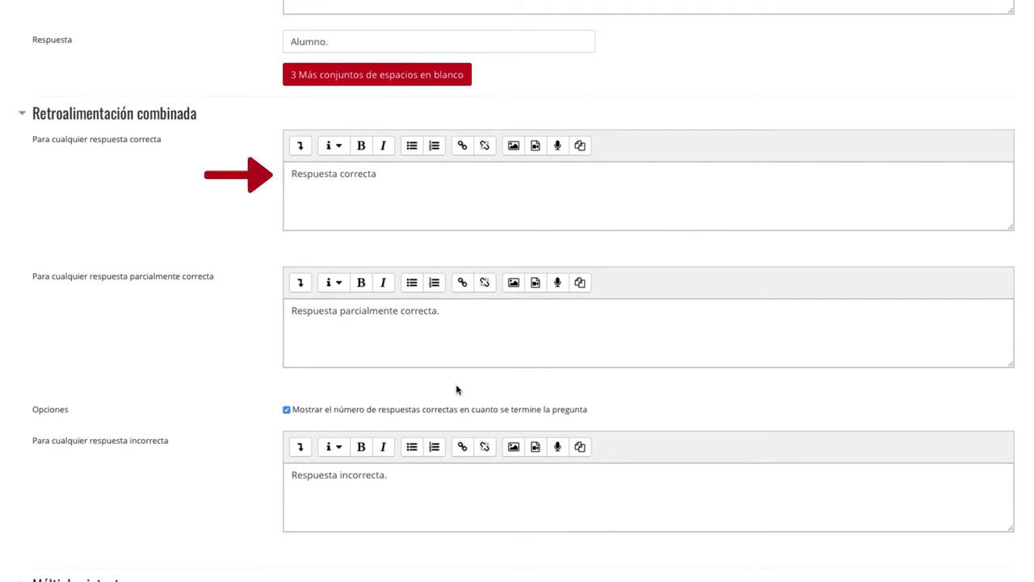
left_click(440, 203)
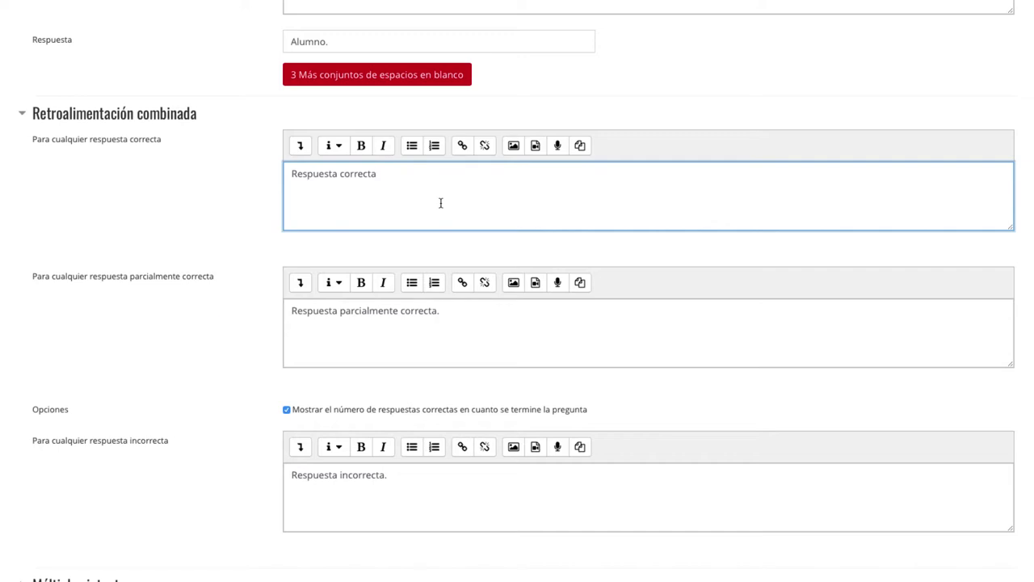
left_click(451, 316)
scroll(451, 316, "down", 5)
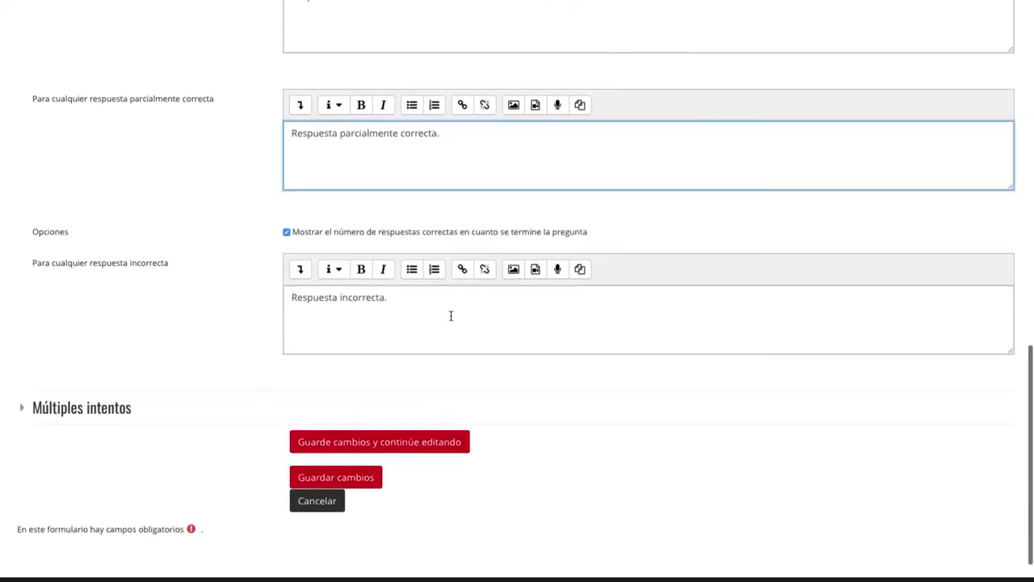
left_click(452, 300)
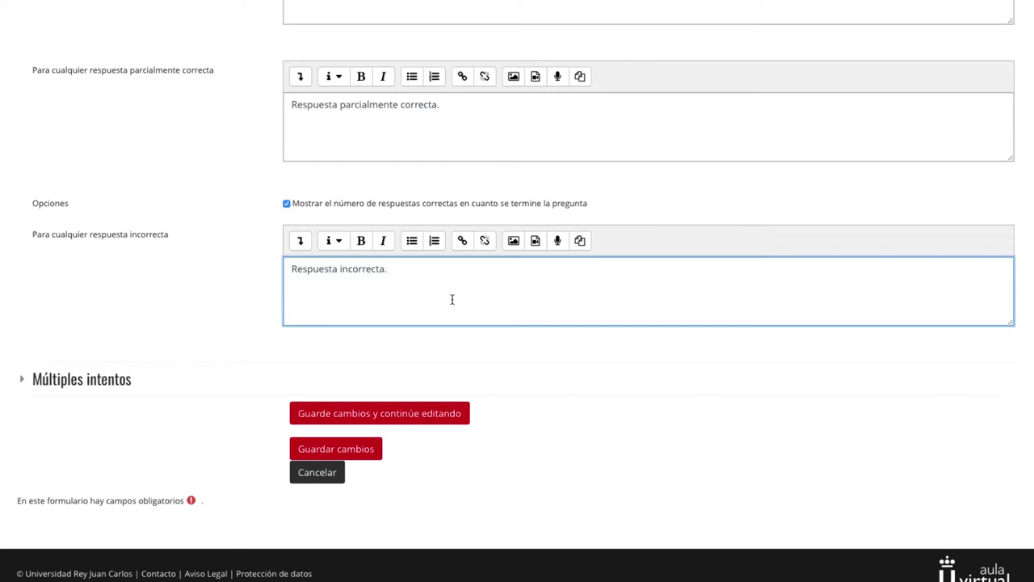
scroll(451, 300, "down", 1)
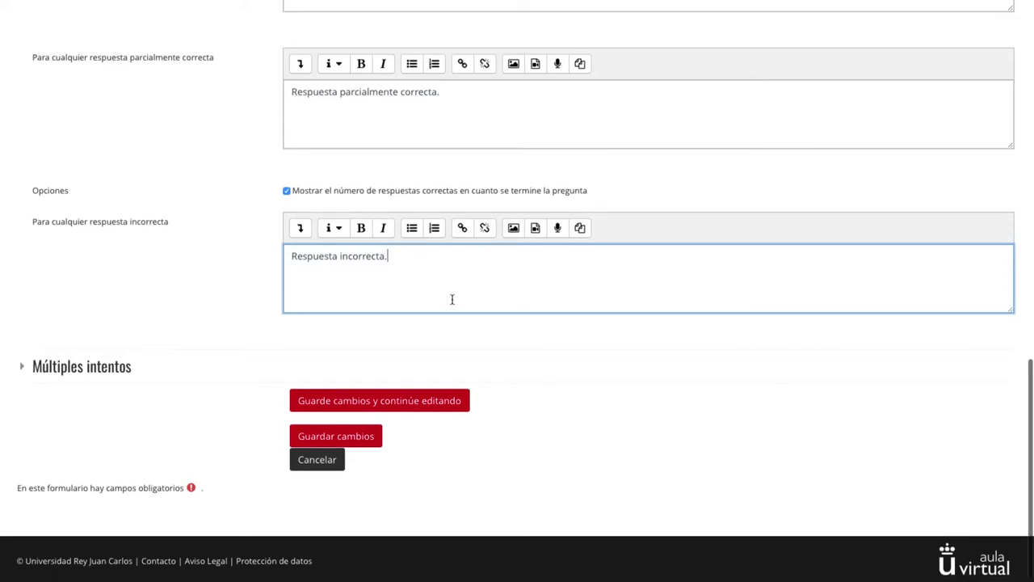
Expand the multiple attempts section and review the penalty choices for each incorrect attempt without changing the selection.
left_click(42, 373)
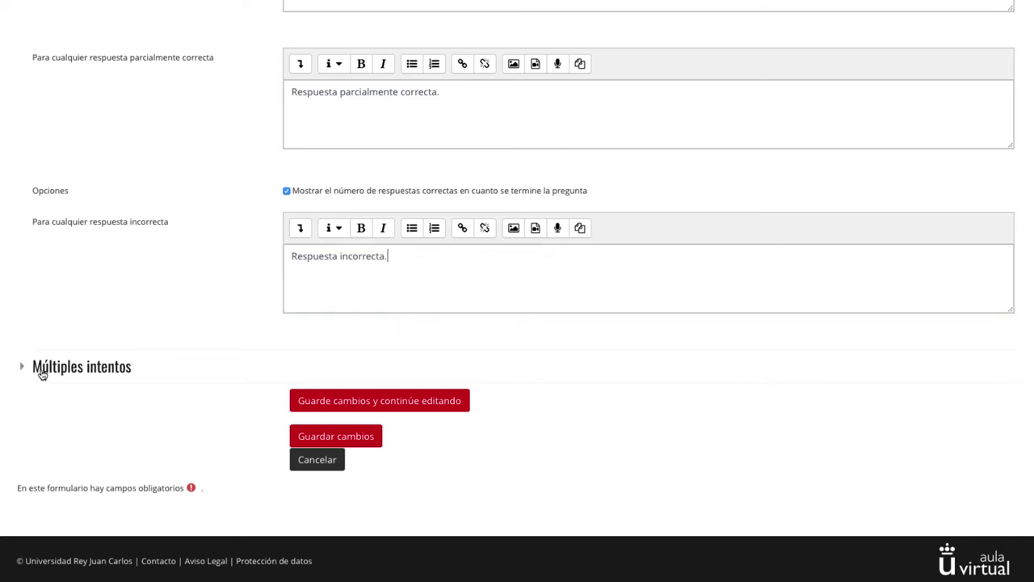
scroll(681, 353, "down", 3)
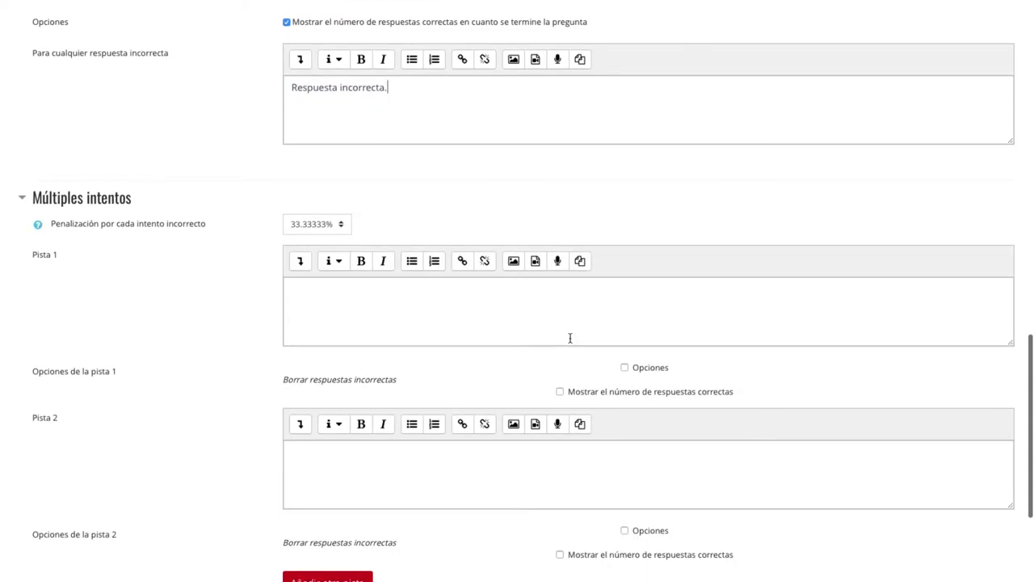
scroll(570, 337, "down", 1)
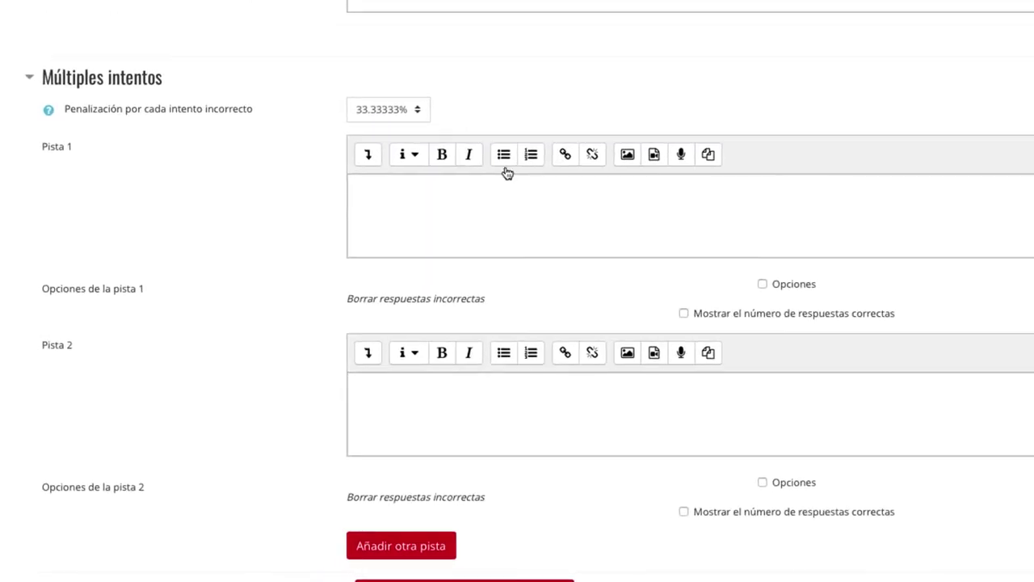
left_click(386, 100)
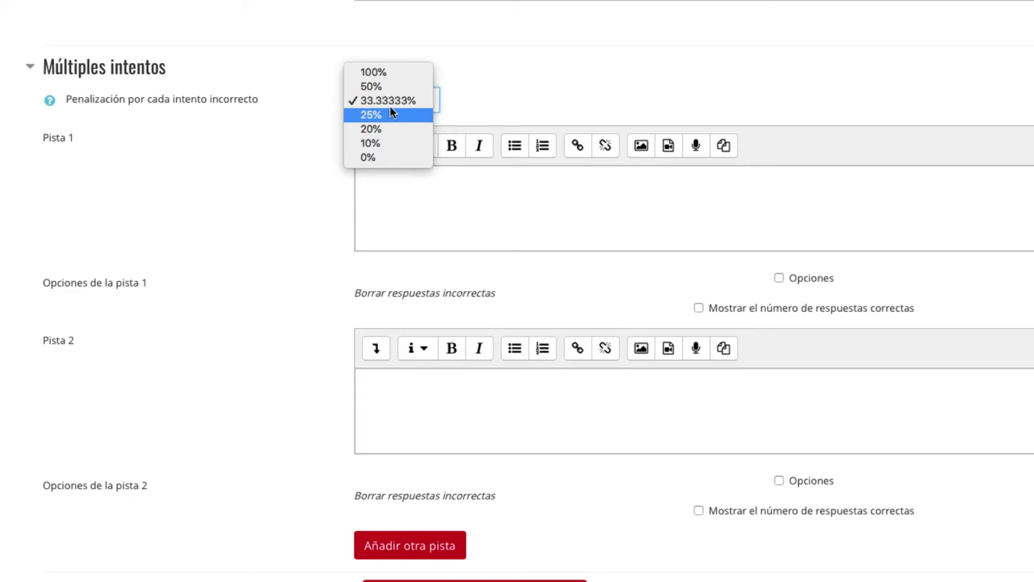
left_click(474, 109)
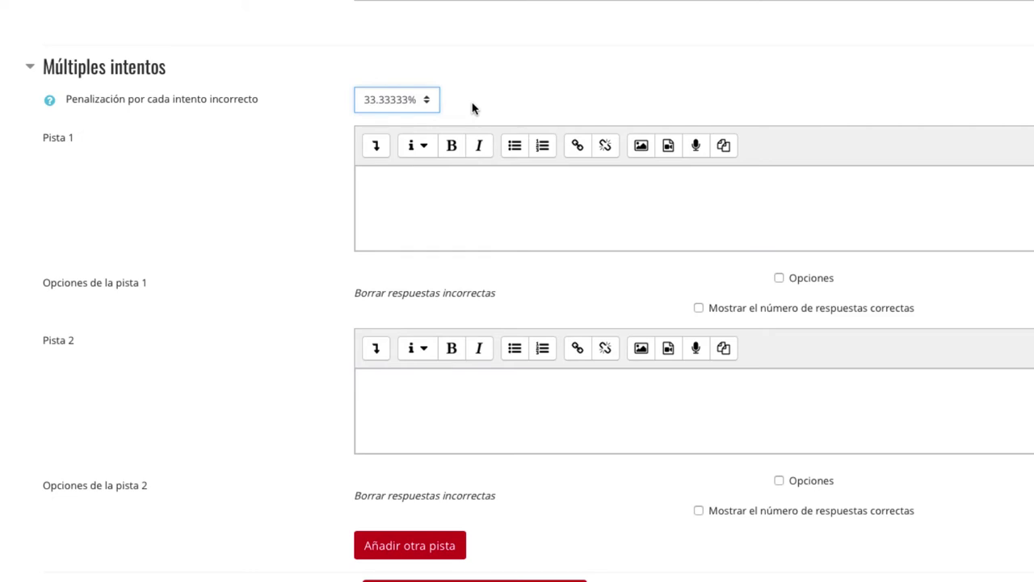
Leave the hint fields empty and save the matching question to the question bank.
left_click(449, 193)
scroll(449, 192, "down", 3)
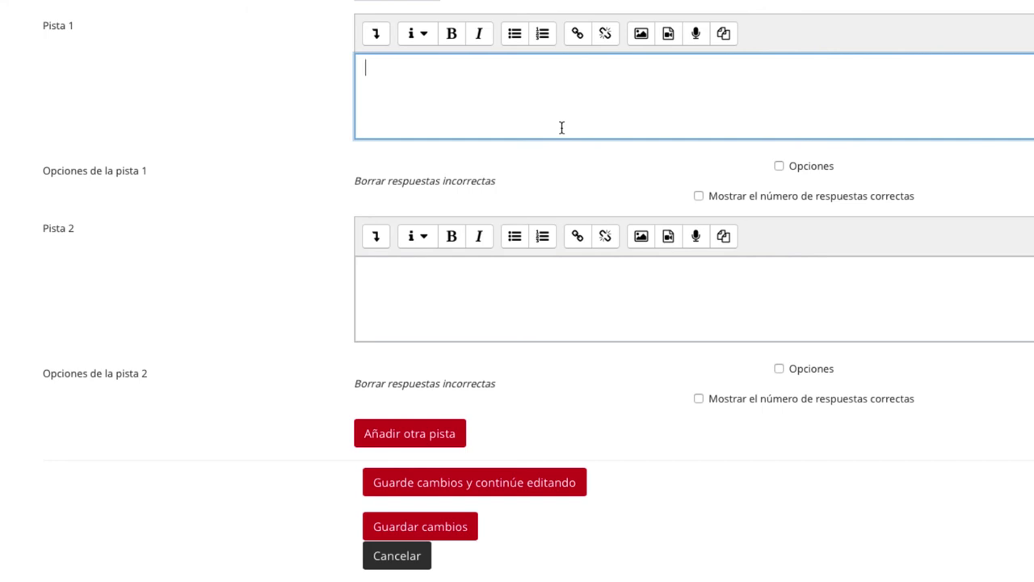
left_click(430, 529)
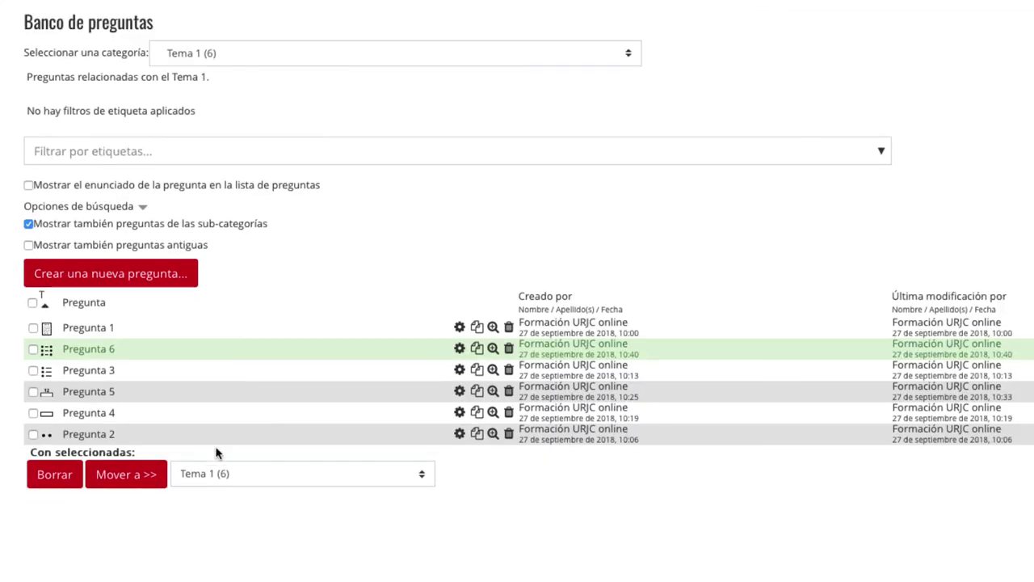